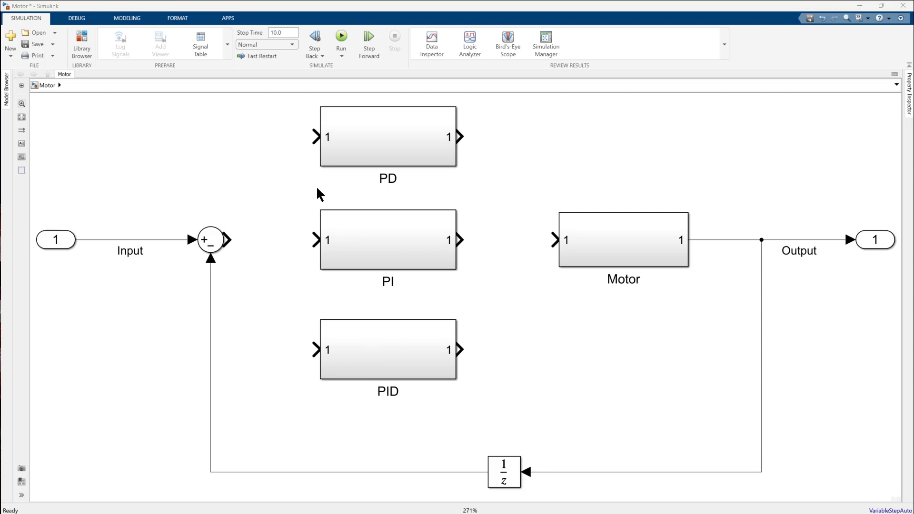
Cut the PD, PI and PID controller blocks from the Motor model.
drag(297, 103, 483, 395)
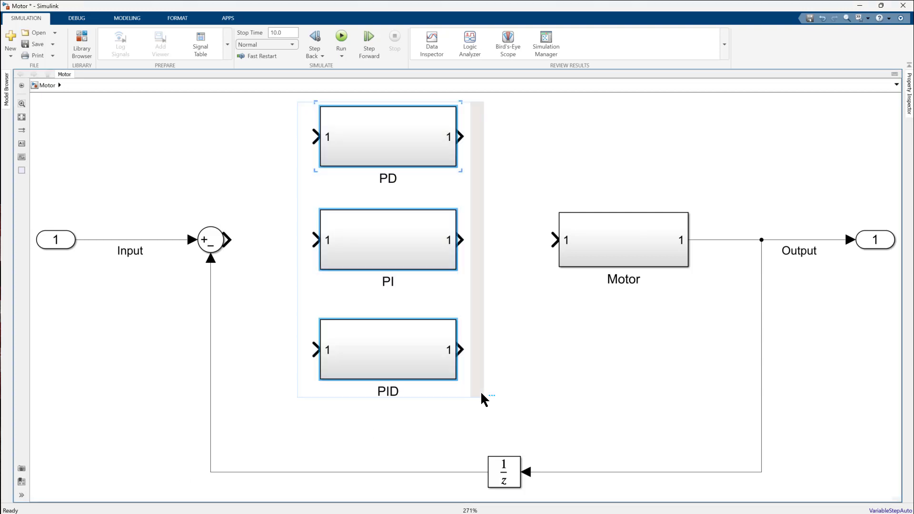
right_click(441, 347)
click(459, 350)
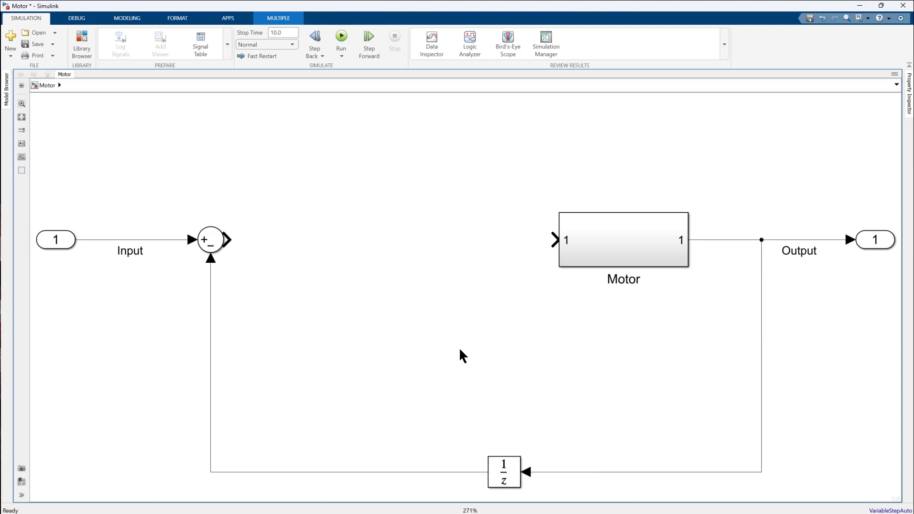
Insert a Variant Subsystem block in the gap using the 'variant' block search.
double_click(395, 215)
text(variant)
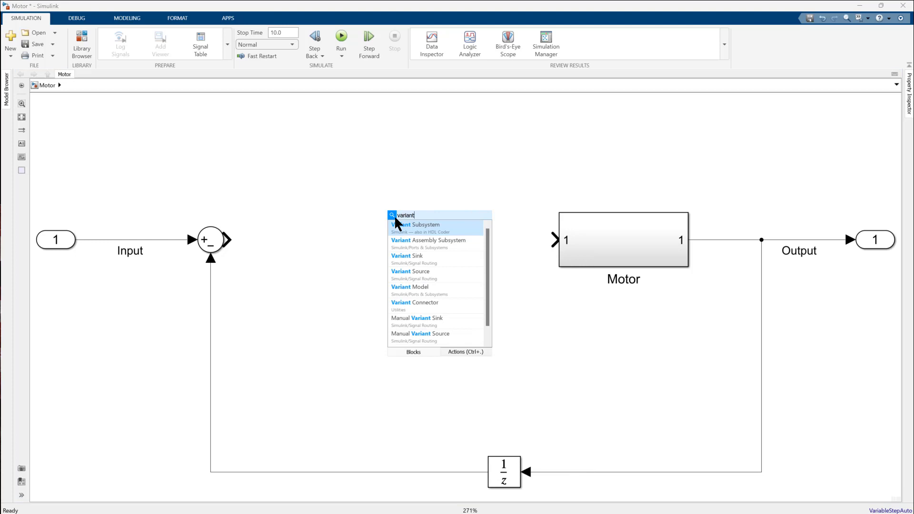
key(Return)
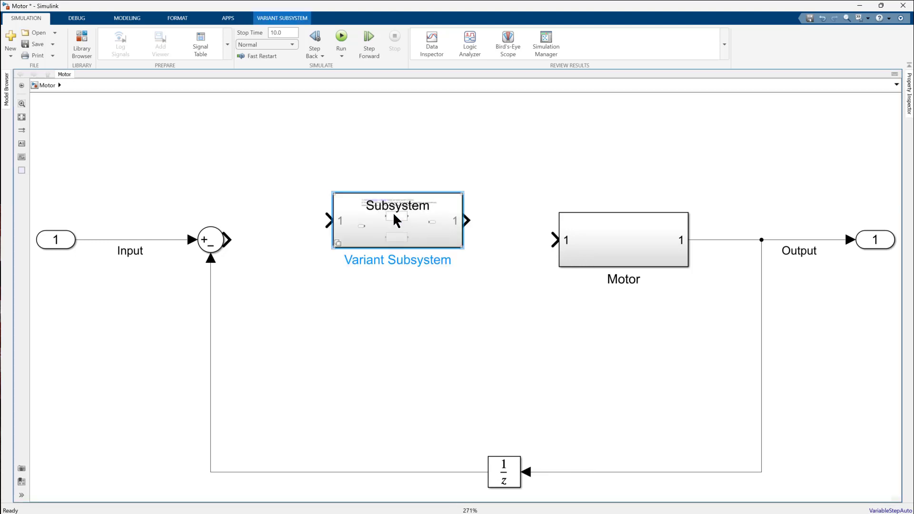
Inside the Variant Subsystem, delete its two default subsystems.
double_click(422, 244)
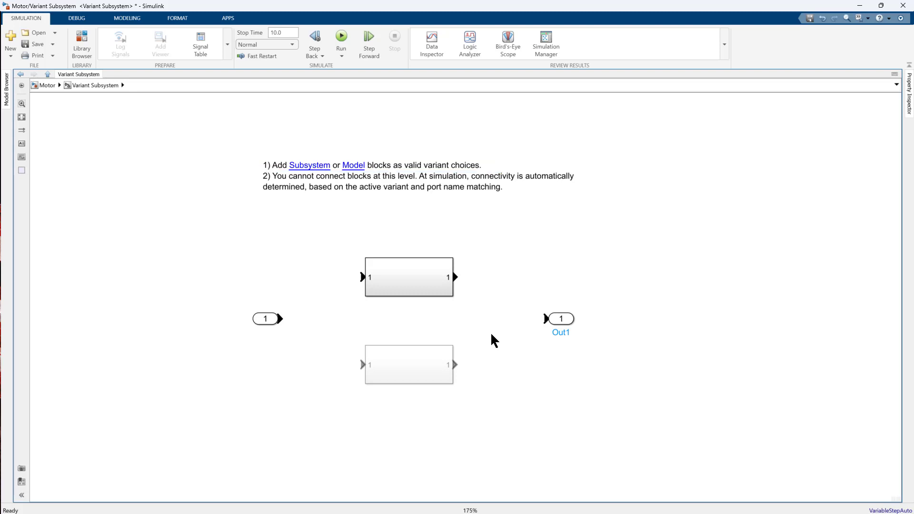
drag(334, 240, 479, 408)
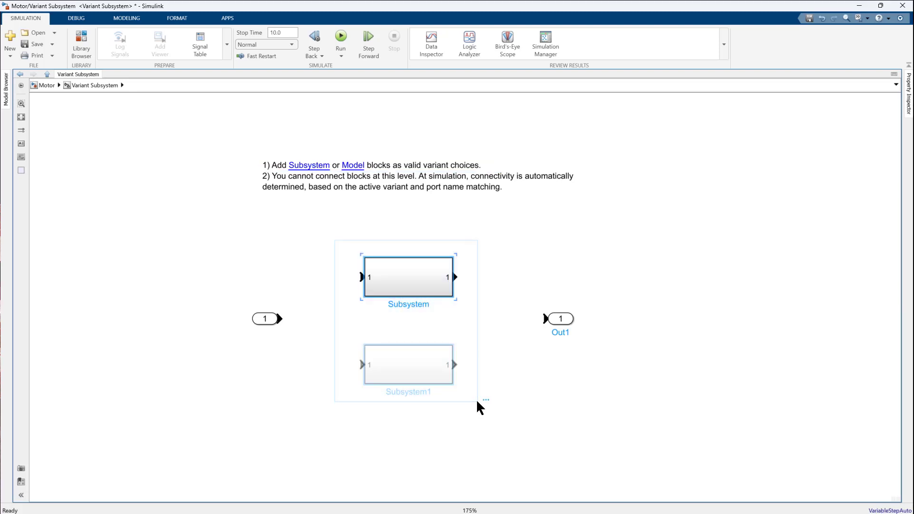
key(Delete)
Paste the PD, PI and PID blocks inside and line them up between the ports.
key(ctrl+z)
drag(376, 275, 419, 272)
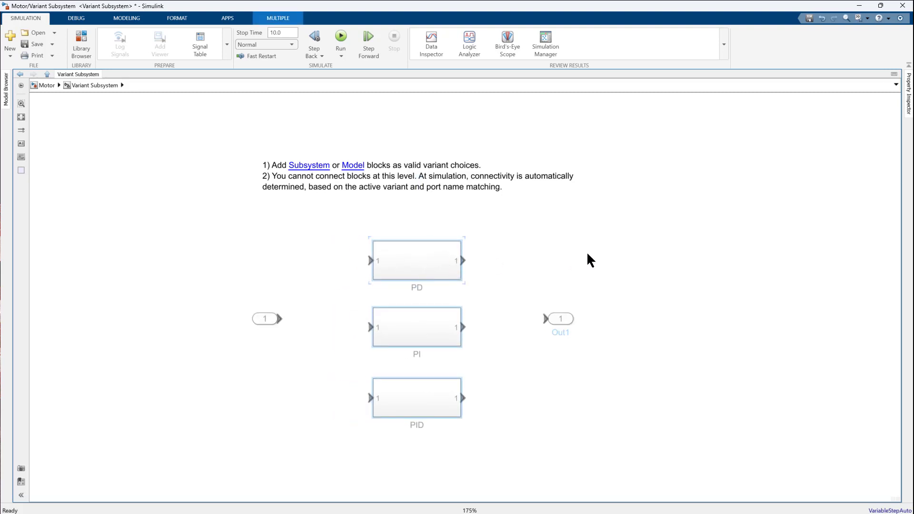
click(591, 261)
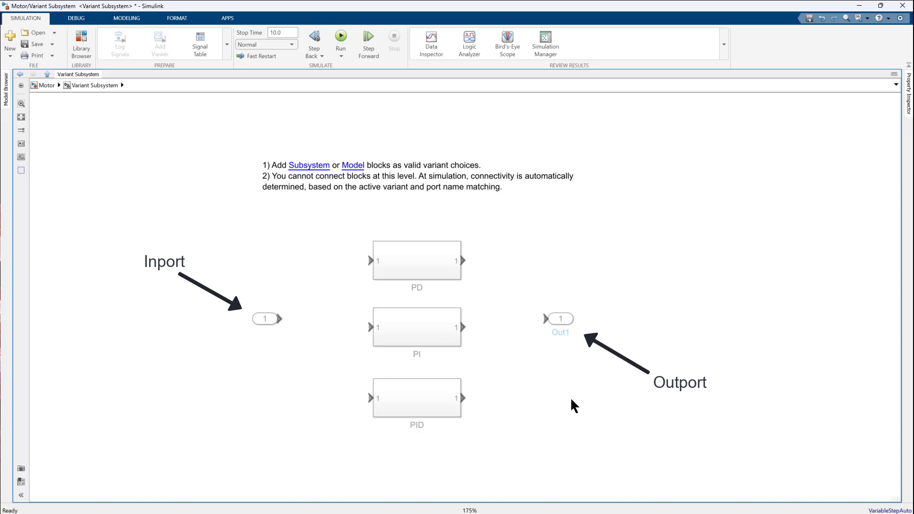
From the top-level Motor model, open the Variant Subsystem's parameters and keep 'expression' control mode.
click(47, 86)
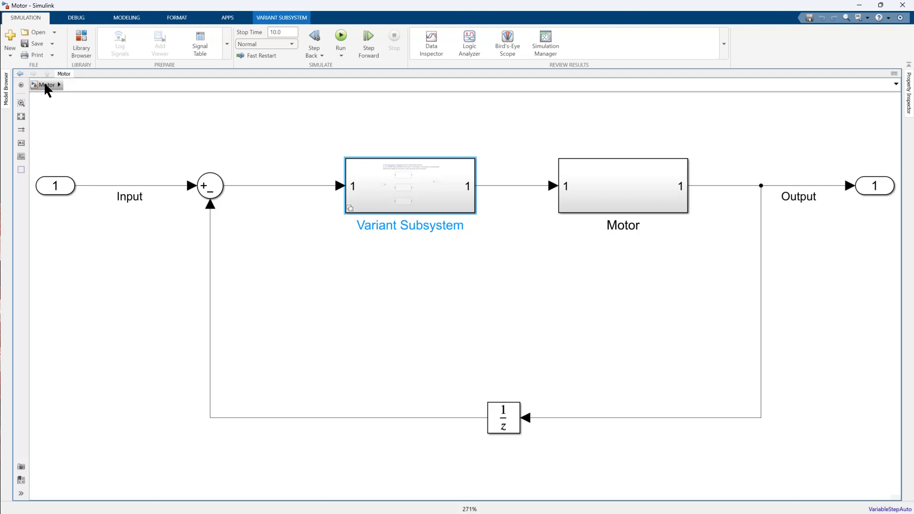
right_click(414, 193)
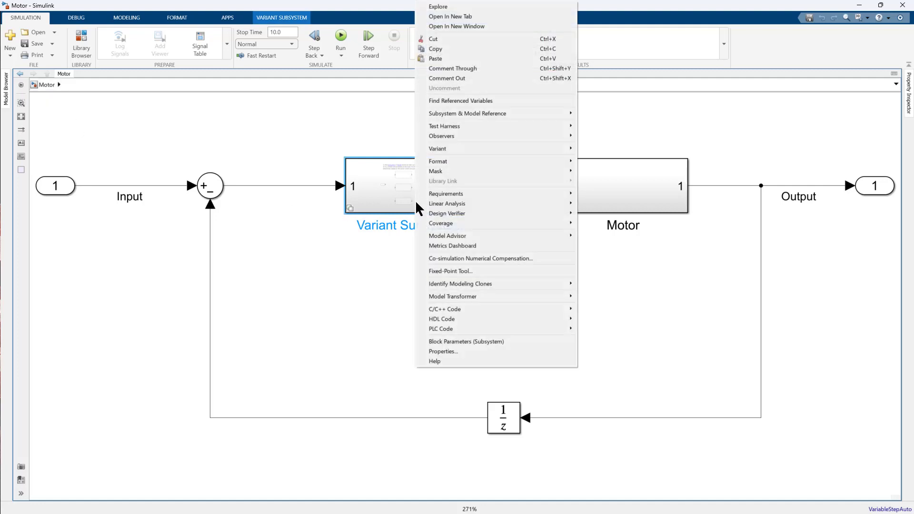
click(493, 342)
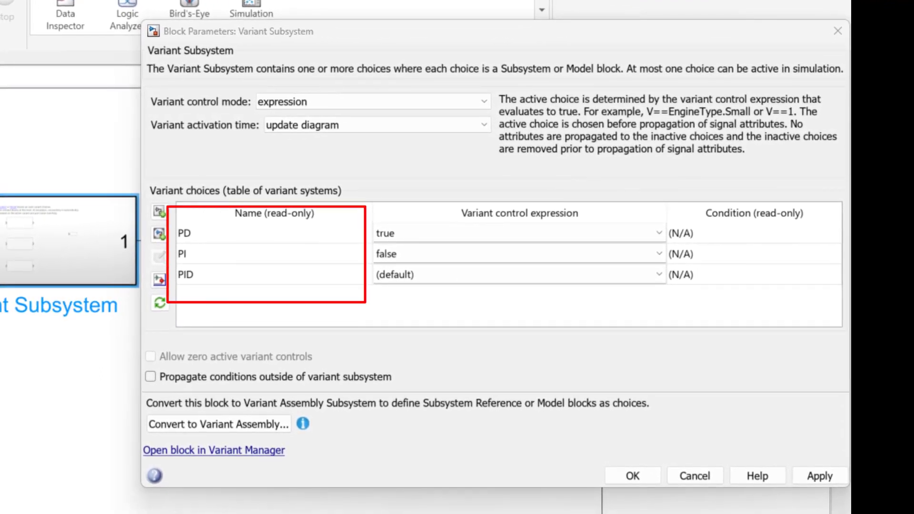
click(483, 102)
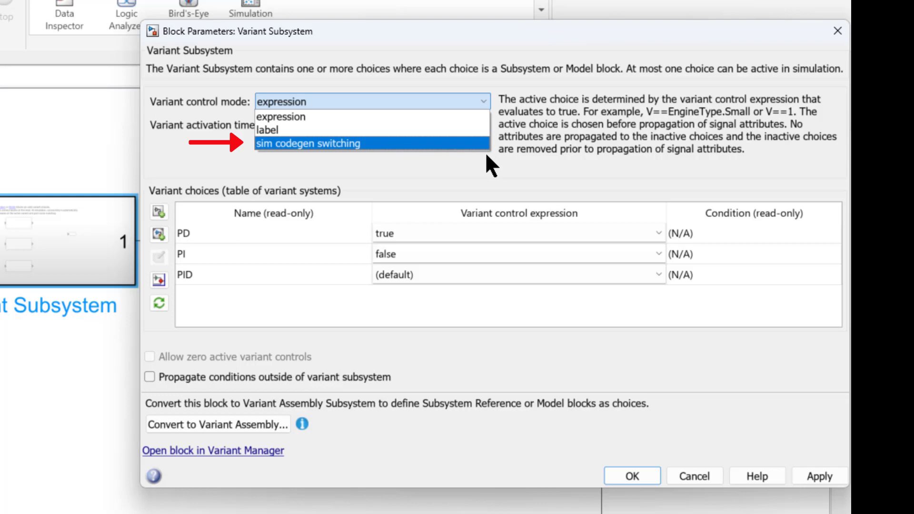
click(487, 165)
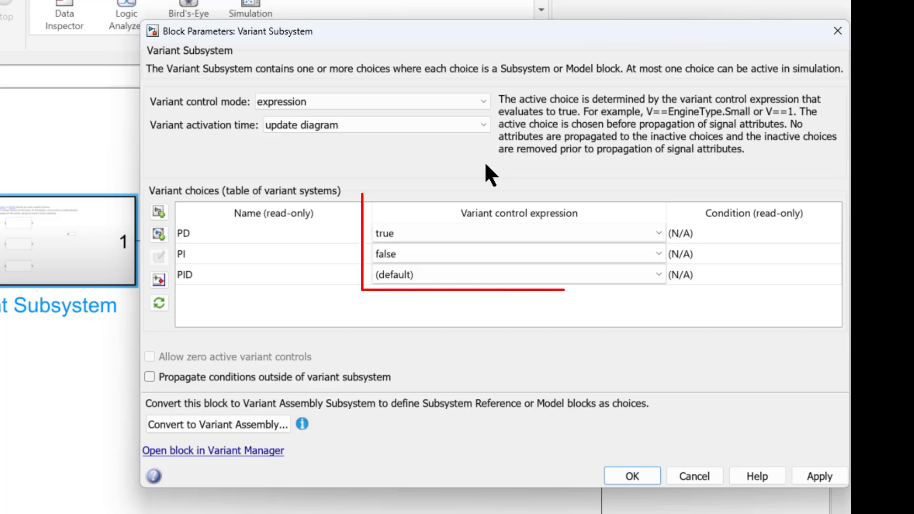
Set the control expressions to Type==1 for PD, Type==2 for PI and Type==3 for PID.
click(469, 232)
double_click(469, 232)
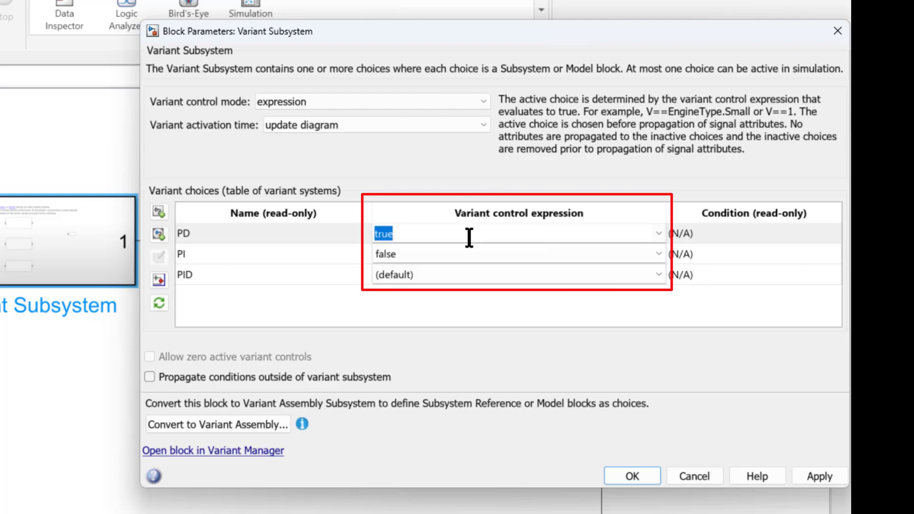
text(Type==1)
click(419, 257)
double_click(419, 255)
text(Type==)
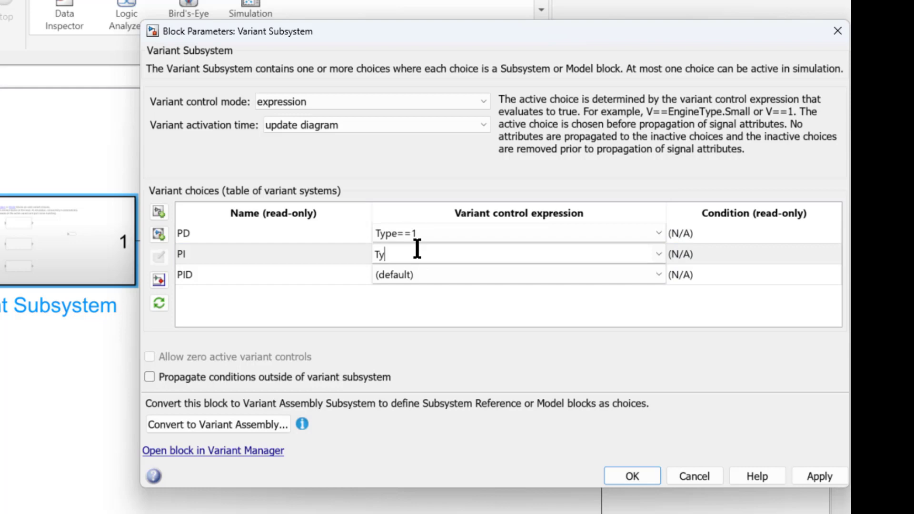
text(2)
double_click(436, 274)
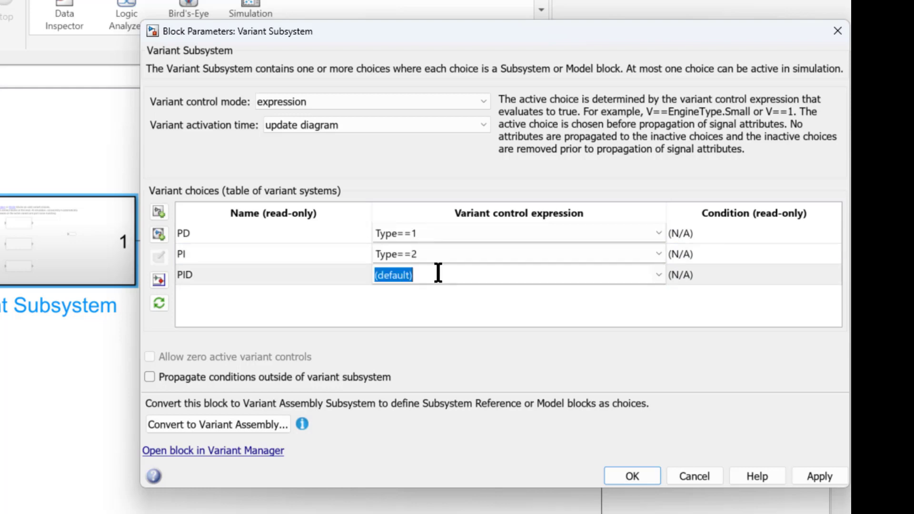
text(Type==3)
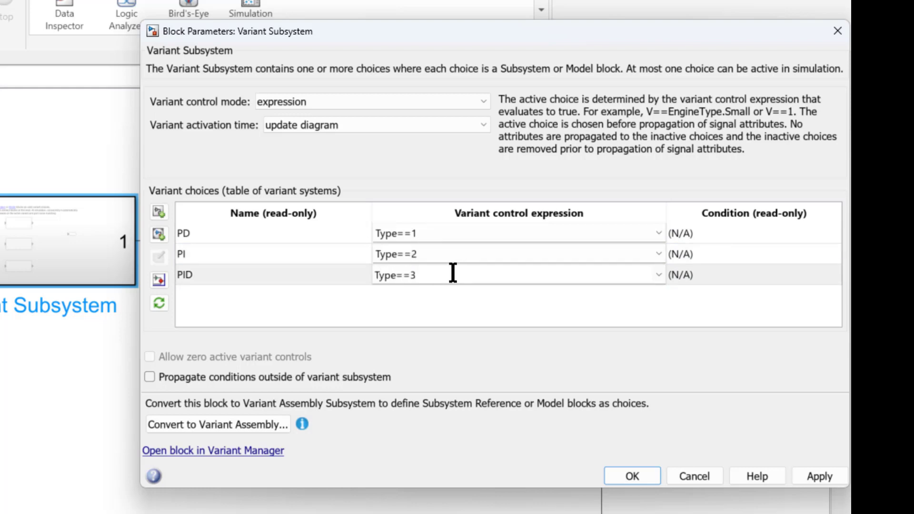
key(Return)
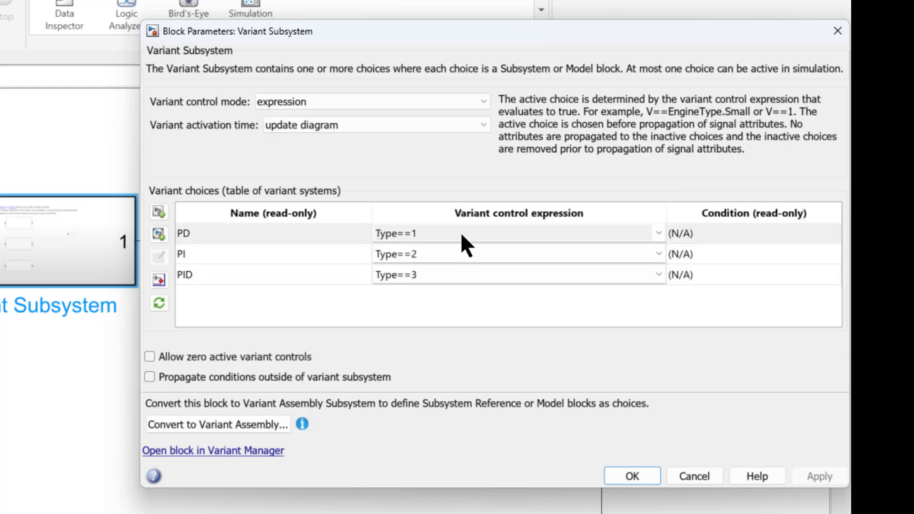
Re-edit the PD condition, briefly trying controller.PD, and confirm it as Type==1.
double_click(515, 233)
key(BackSpace)
text(controller.PD)
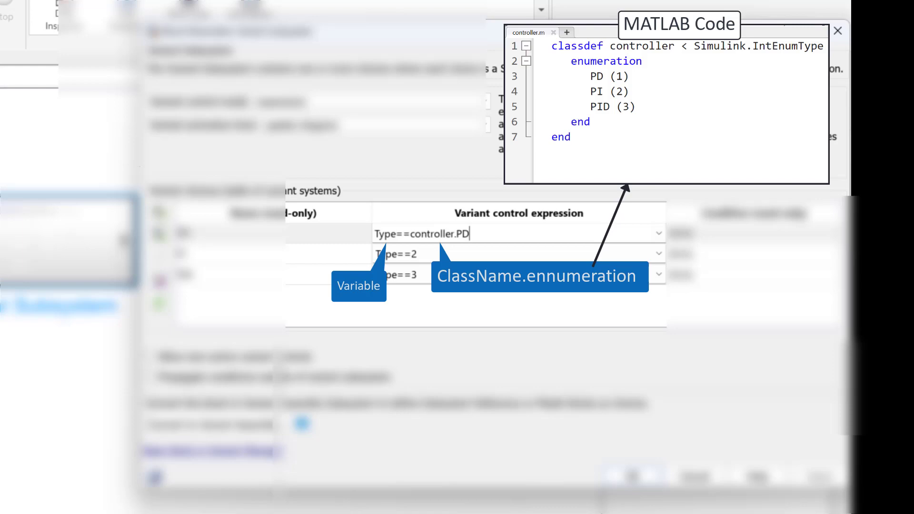
key(BackSpace)
key(BackSpace)
key(BackSpace)
key(BackSpace)
key(BackSpace)
key(BackSpace)
key(BackSpace)
key(BackSpace)
key(BackSpace)
key(BackSpace)
key(BackSpace)
key(BackSpace)
key(BackSpace)
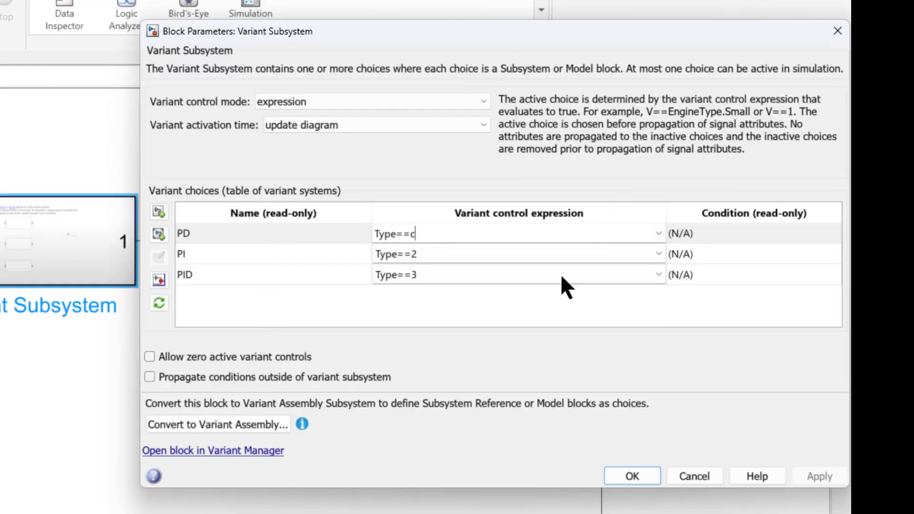
text(1)
key(Return)
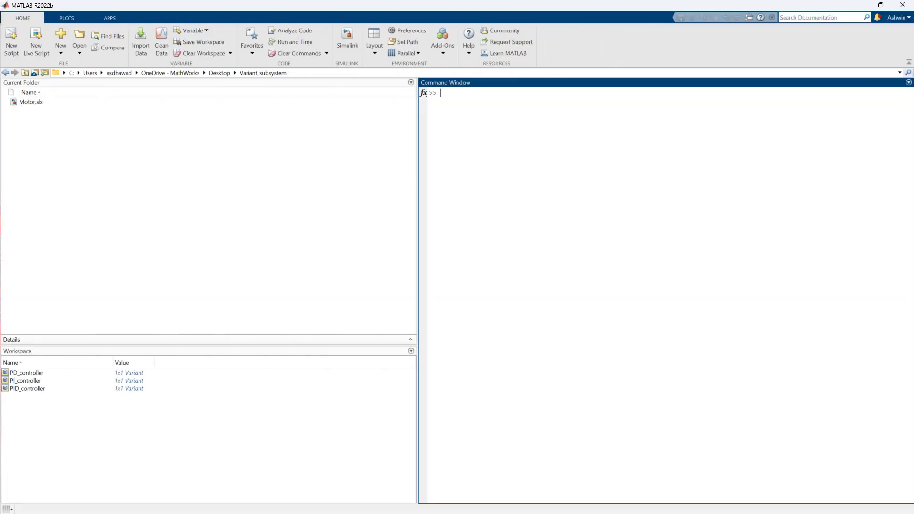
Run Type=1 in the MATLAB Command Window.
text(Type)
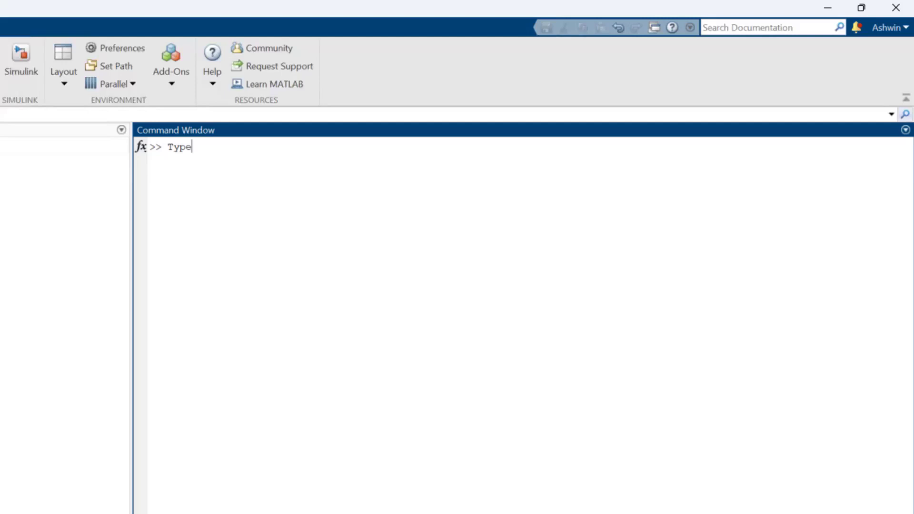
text(=)
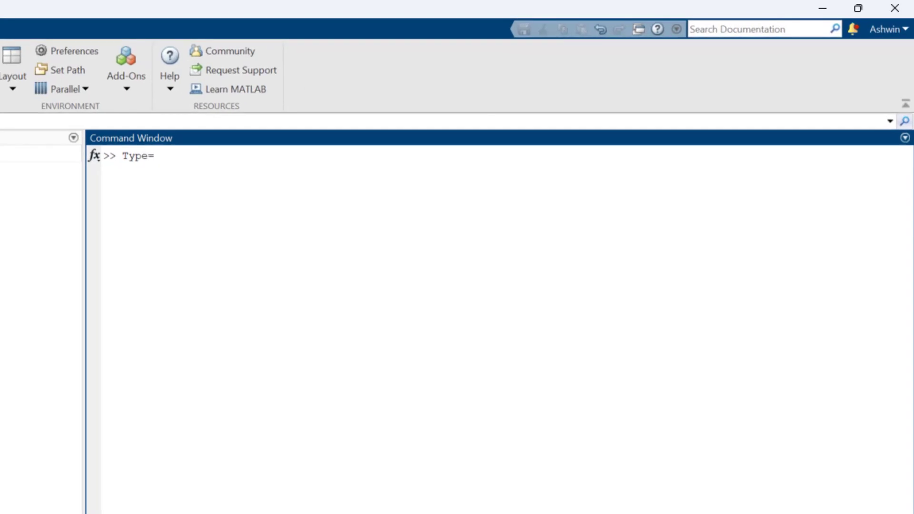
text(1)
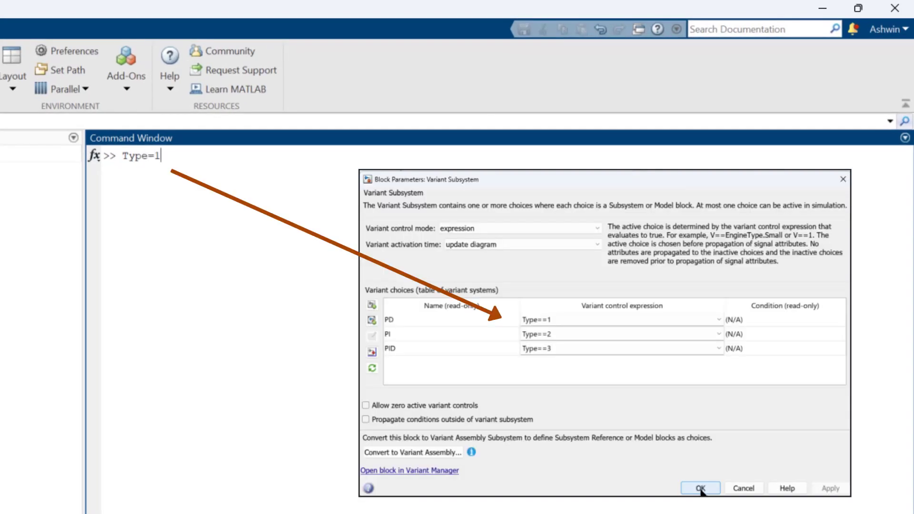
key(Return)
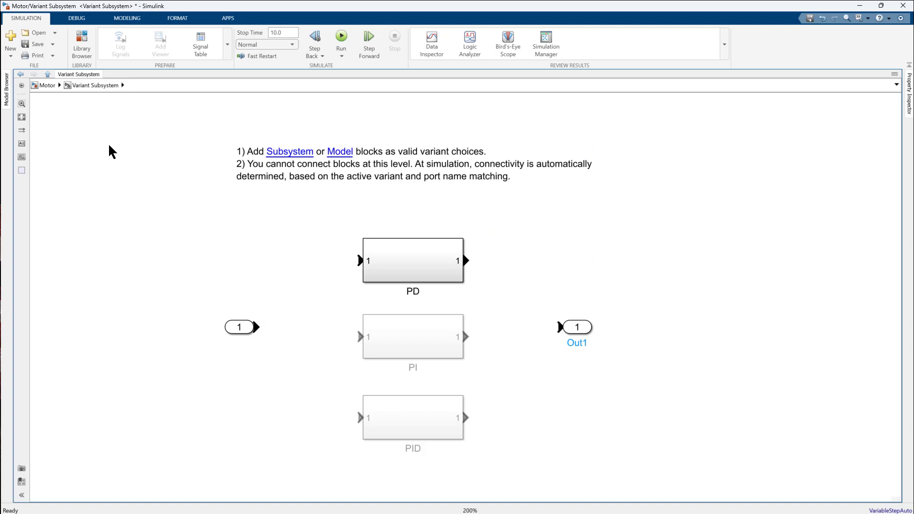
Return to the top-level Motor model and run the simulation with PD active.
click(47, 86)
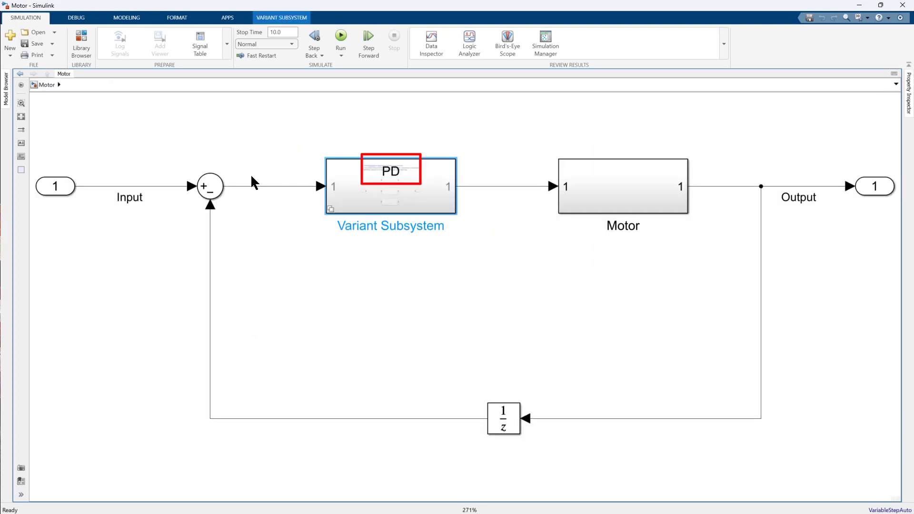
click(341, 41)
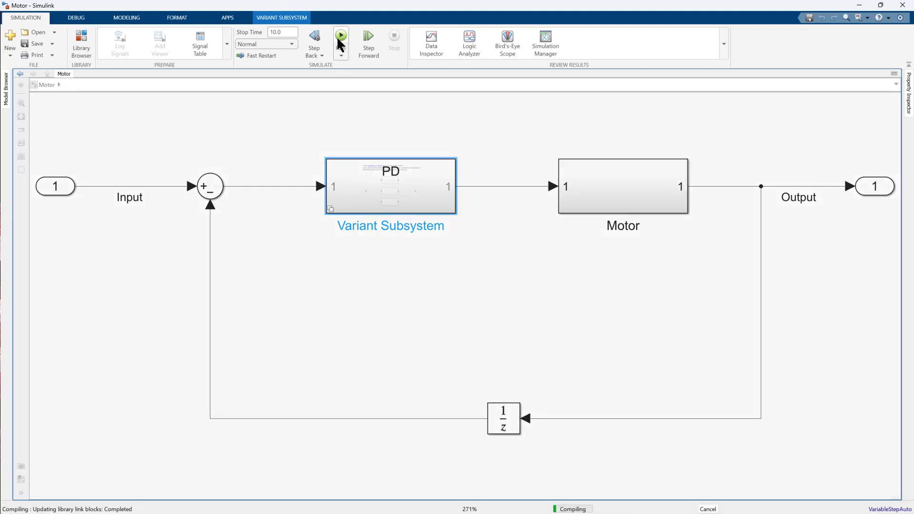